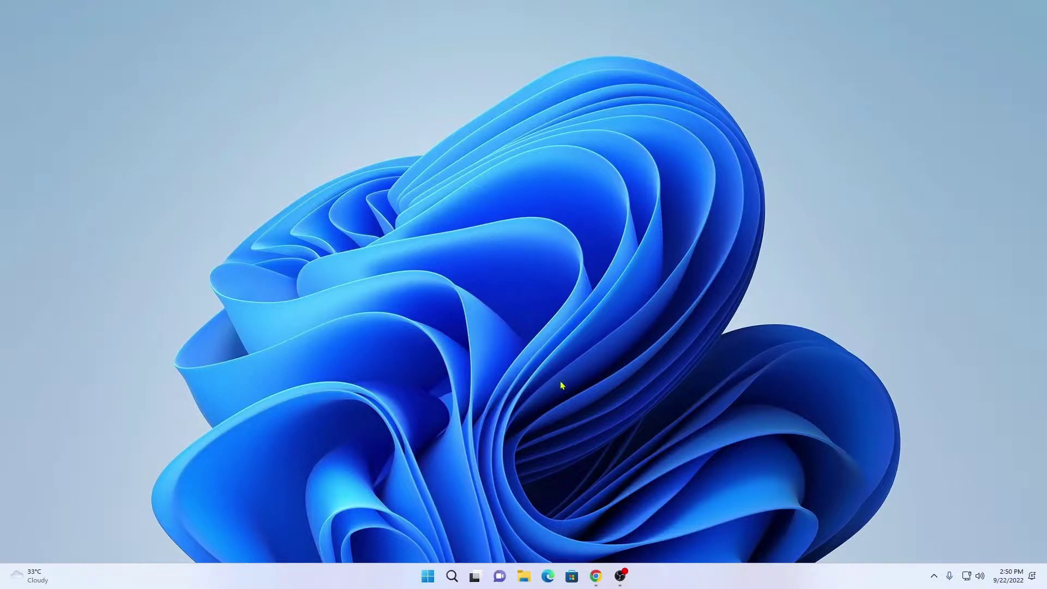
Search Google for 'python' in Chrome and open the Welcome to Python.org result.
left_click(595, 577)
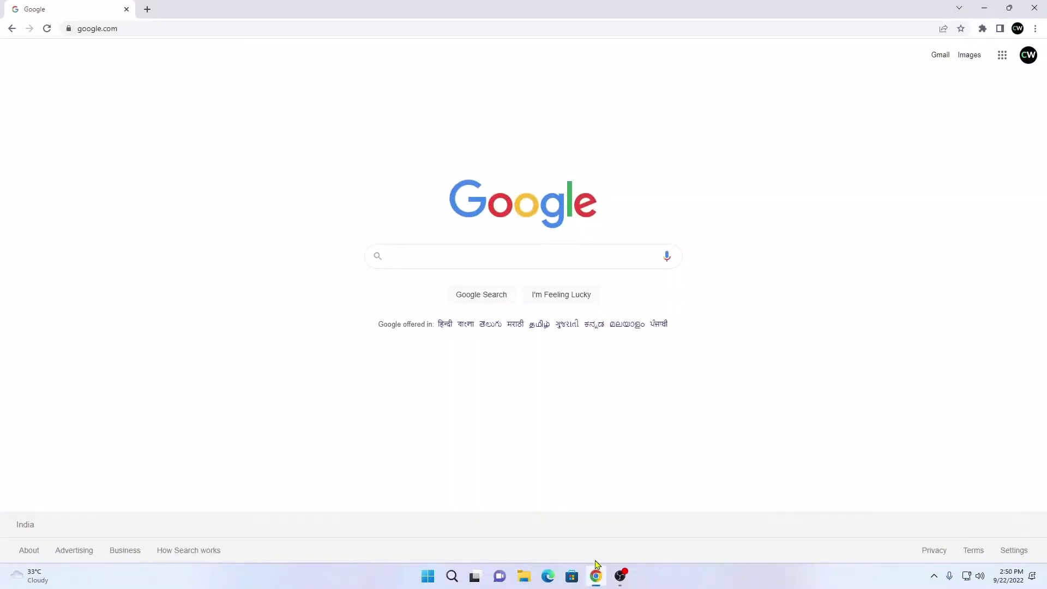
type("py")
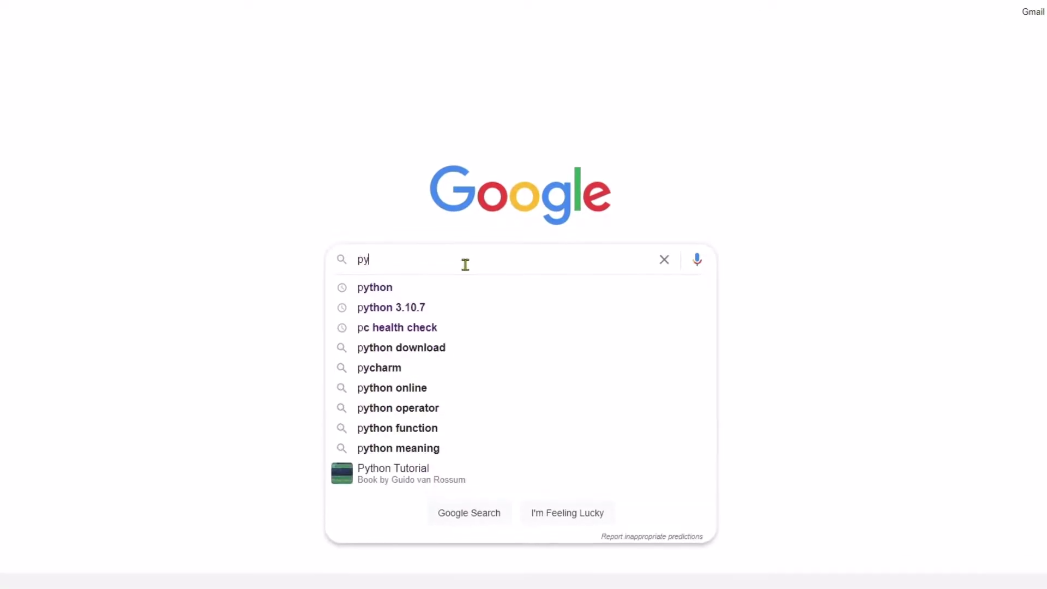
type("thon")
key("Return")
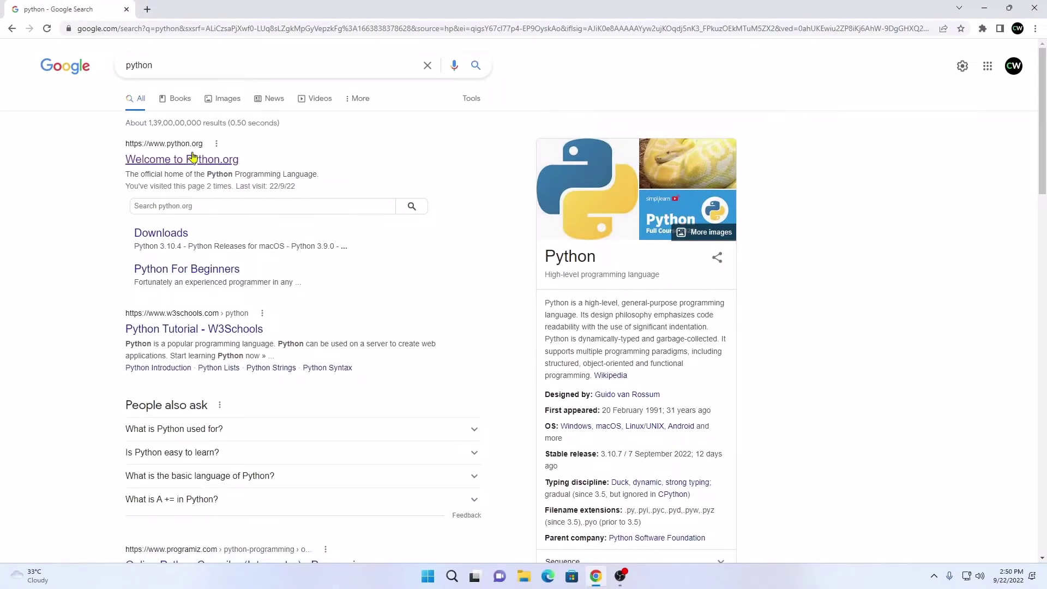
left_click(227, 160)
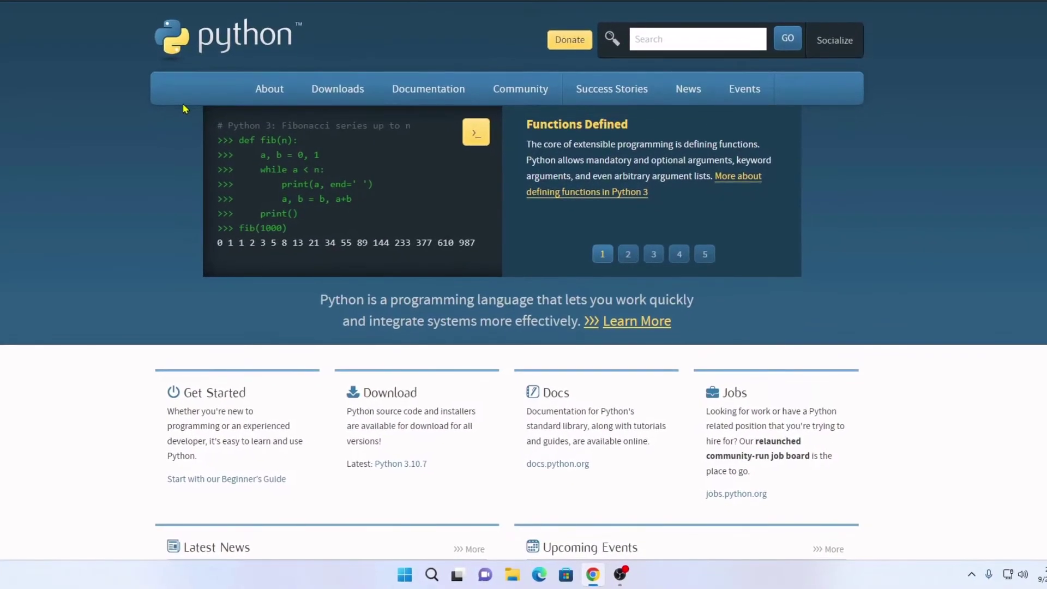
mouse_move(337, 88)
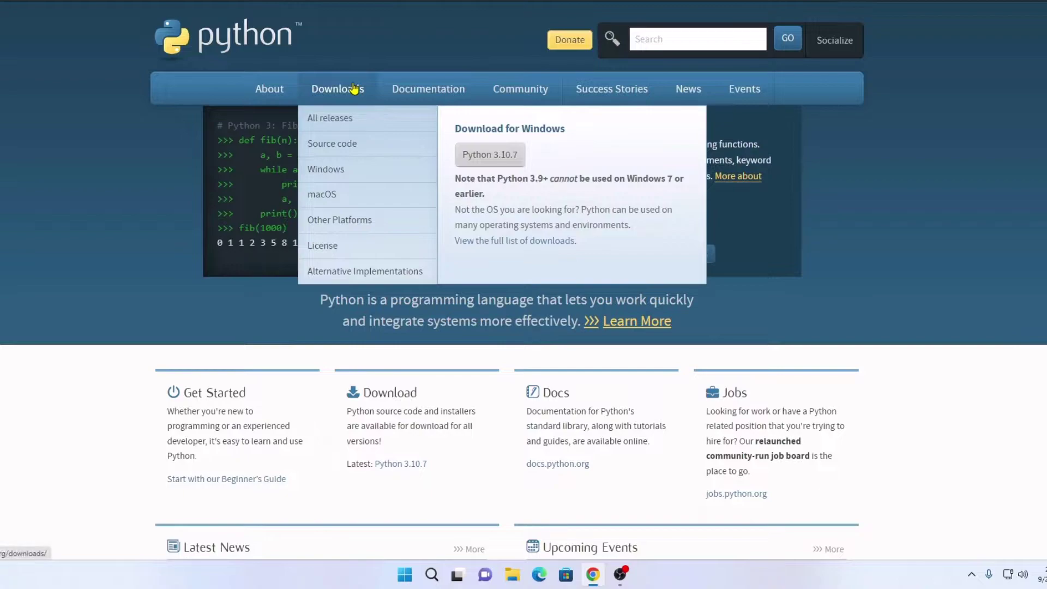
Download the Python 3.10.7 Windows installer from python.org and launch the downloaded exe.
left_click(354, 89)
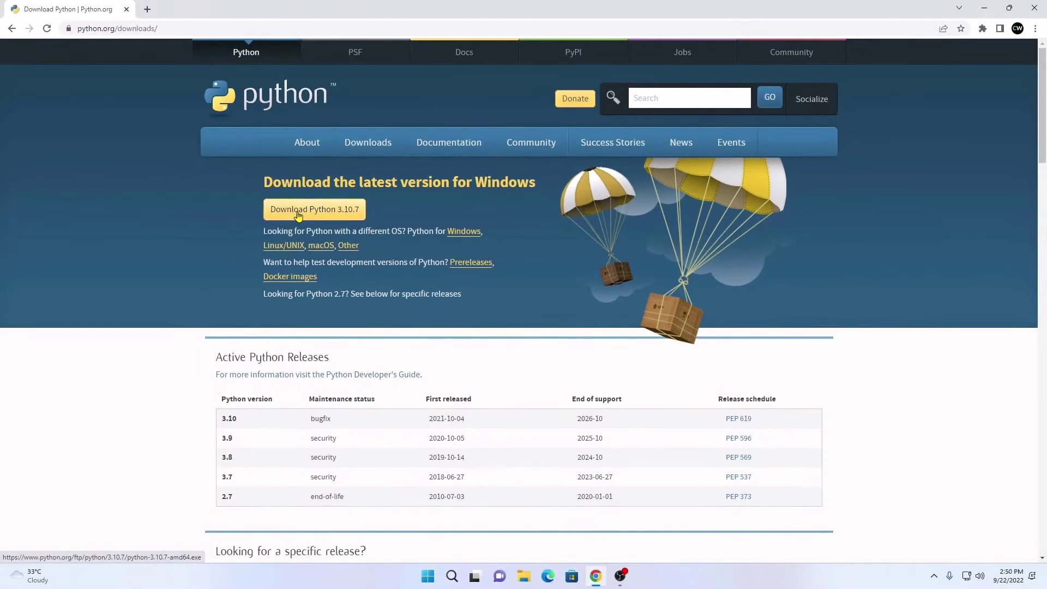
left_click(274, 198)
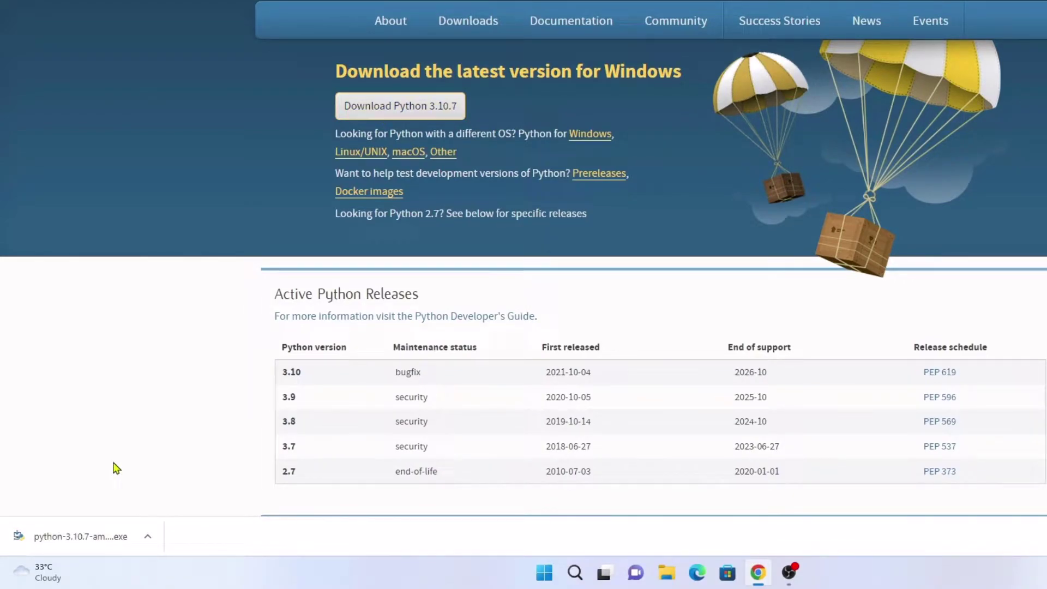
left_click(147, 536)
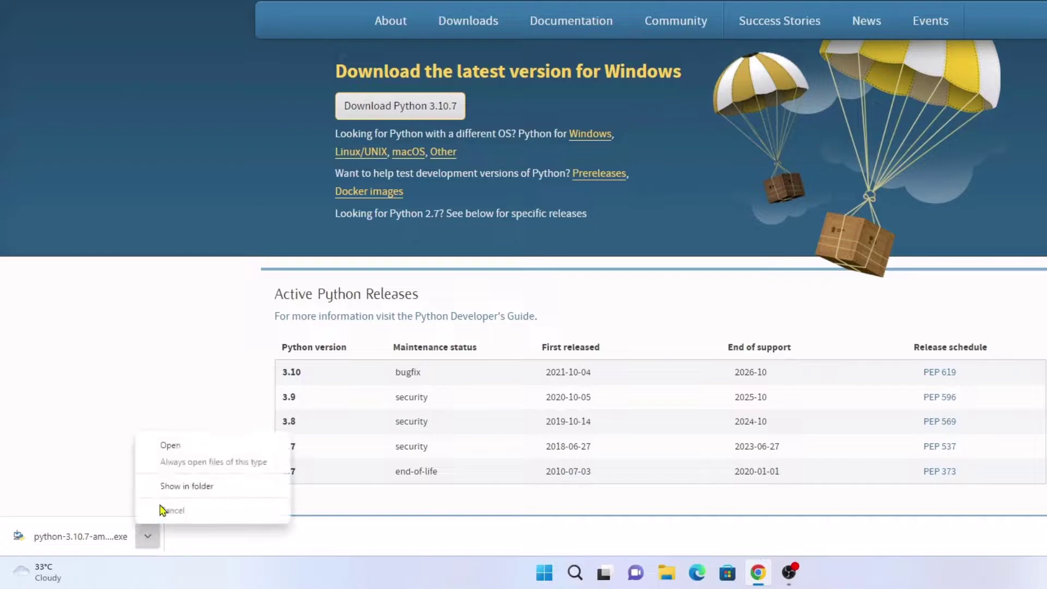
left_click(171, 445)
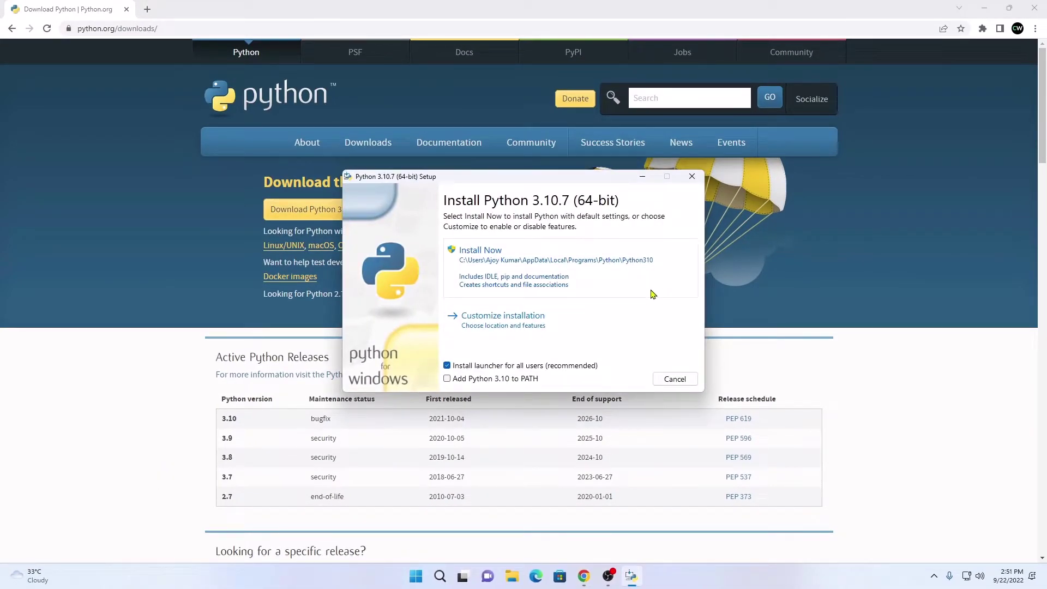
Enable Add Python 3.10 to PATH in the installer and choose Customize installation.
left_click(984, 8)
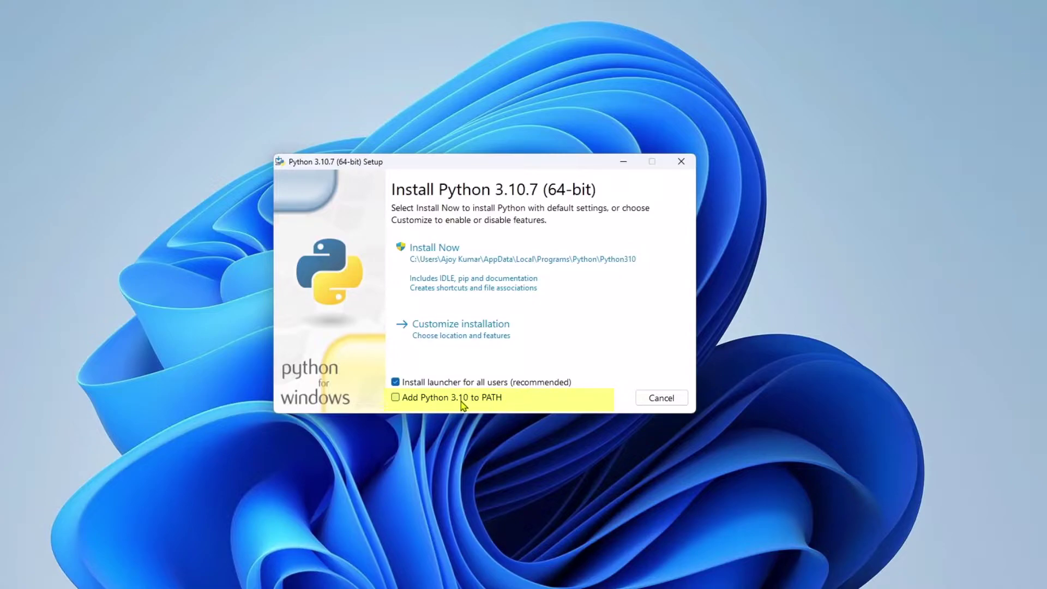
left_click(396, 398)
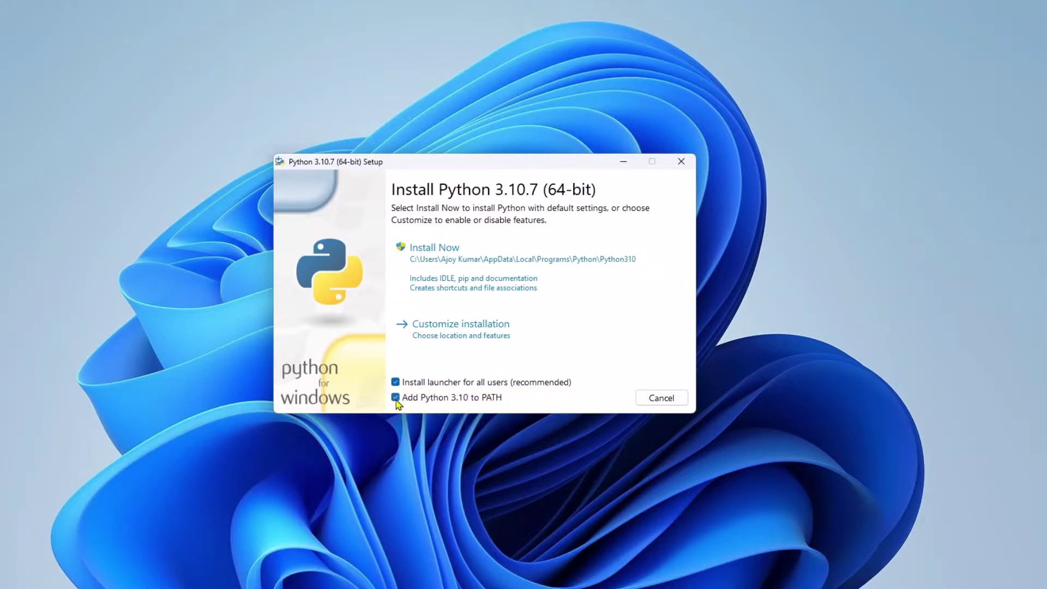
left_click(530, 337)
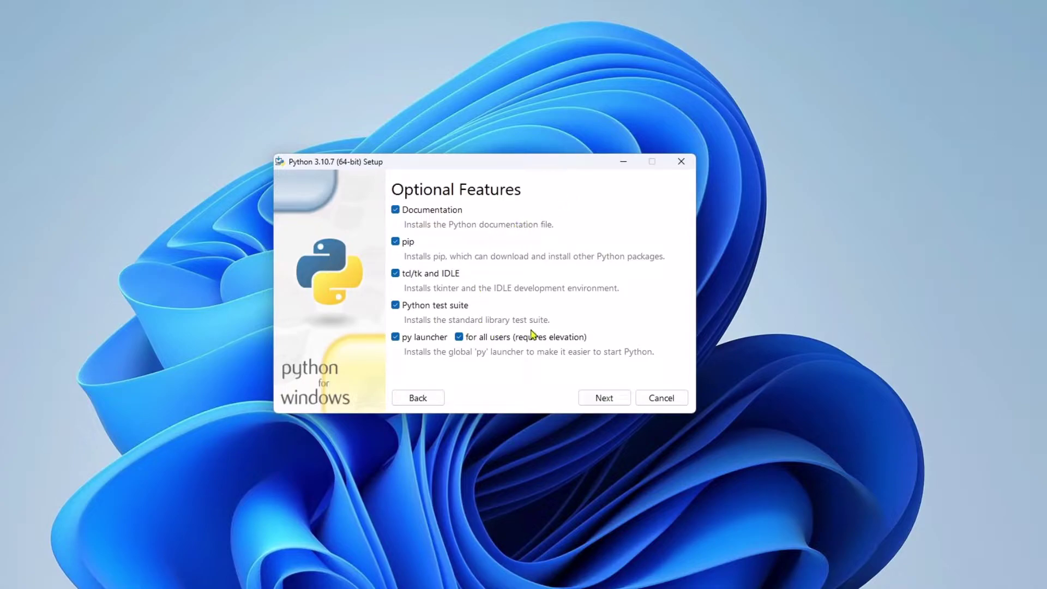
Keep all optional features, enable Install for all users, and install Python 3.10.7.
left_click(603, 398)
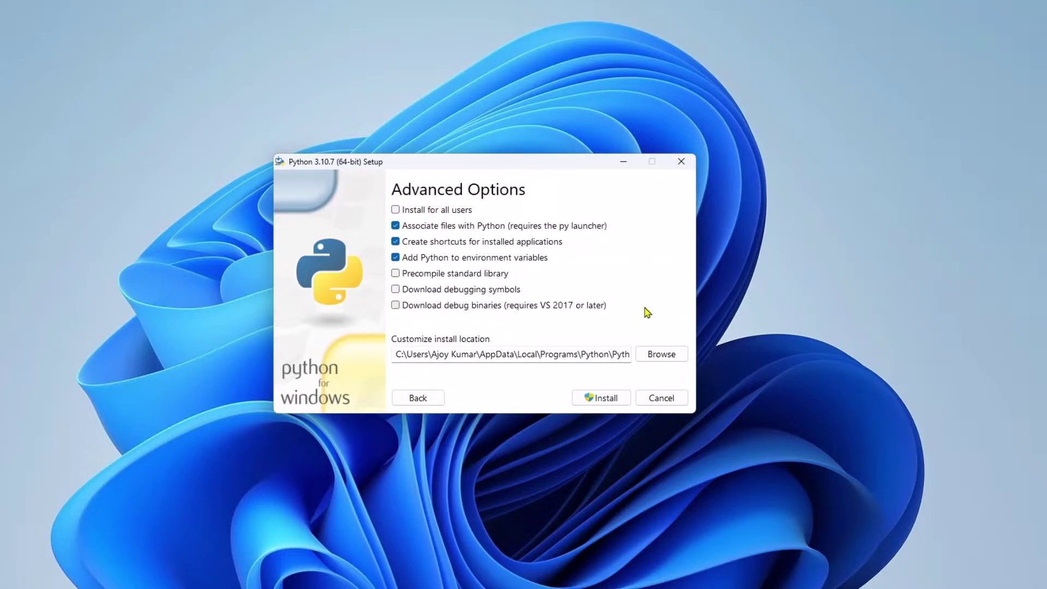
left_click(396, 210)
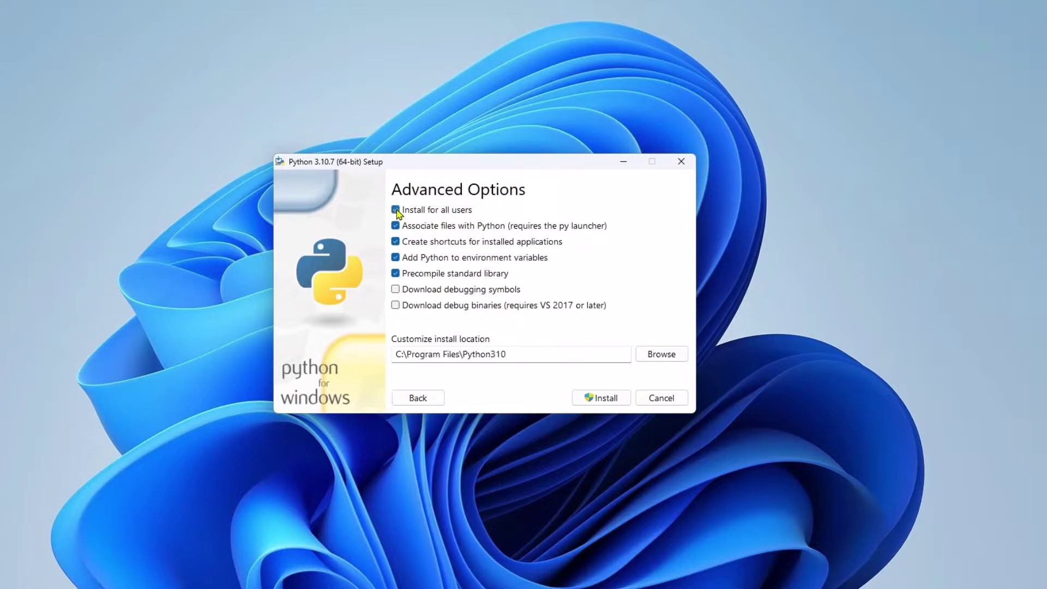
left_click(606, 401)
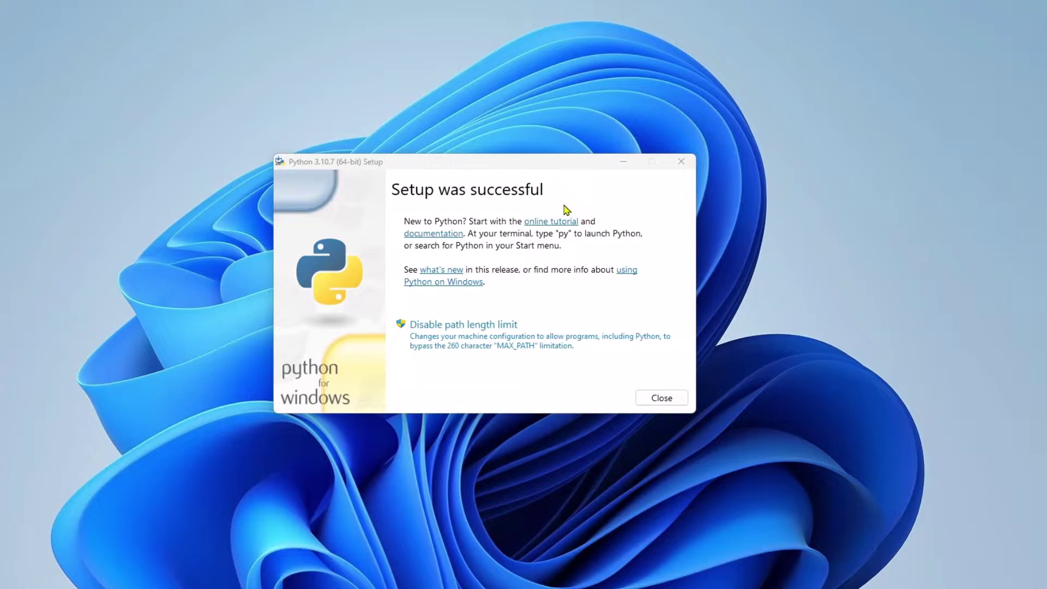
Close setup and run python in Command Prompt to start the 3.10.7 interpreter.
left_click(661, 398)
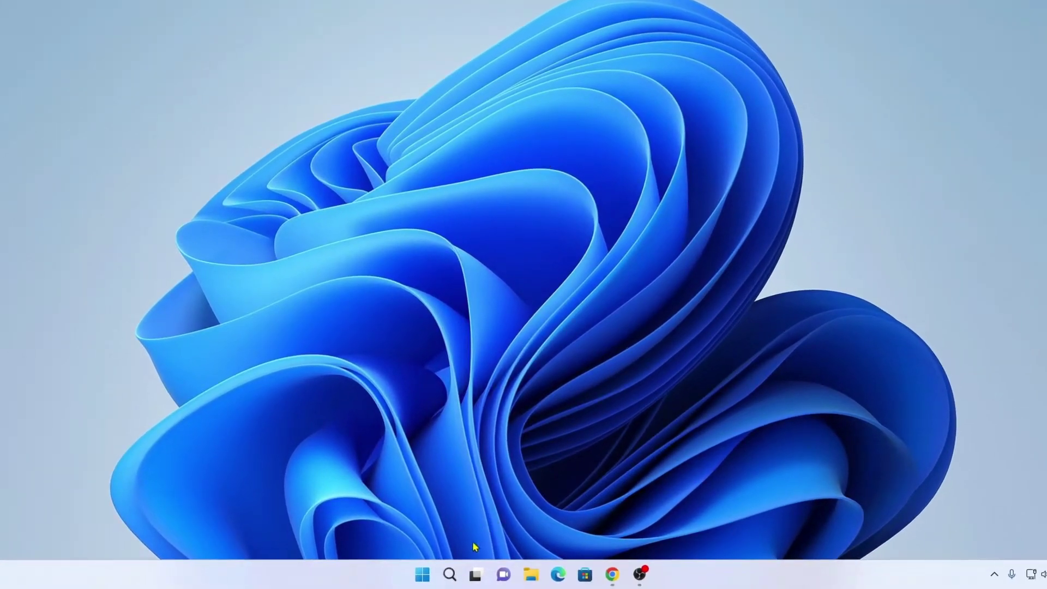
left_click(450, 574)
type("cmd")
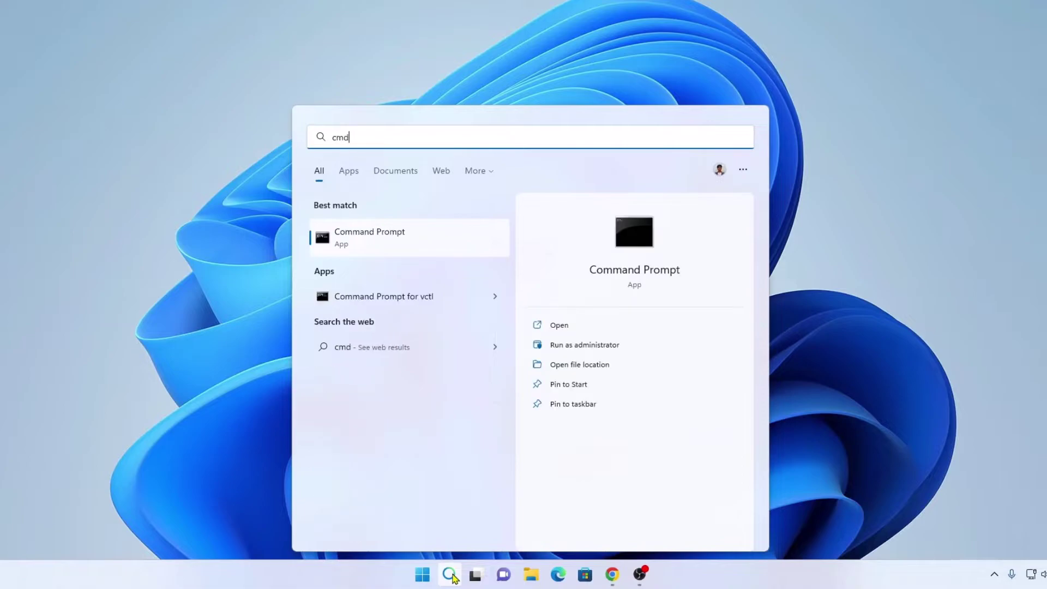
left_click(410, 238)
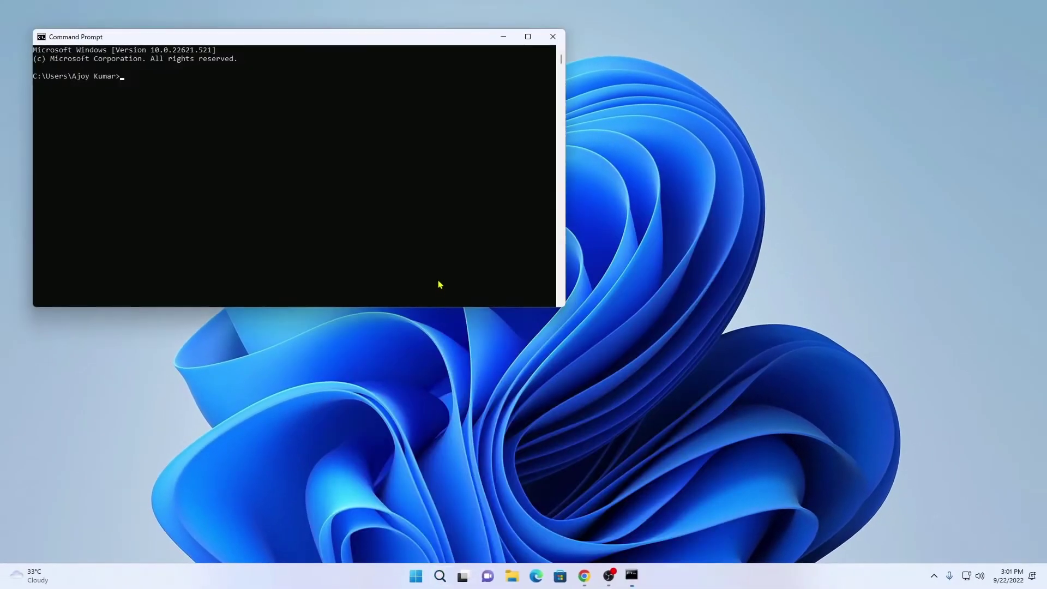
left_click_drag(414, 41, 625, 100)
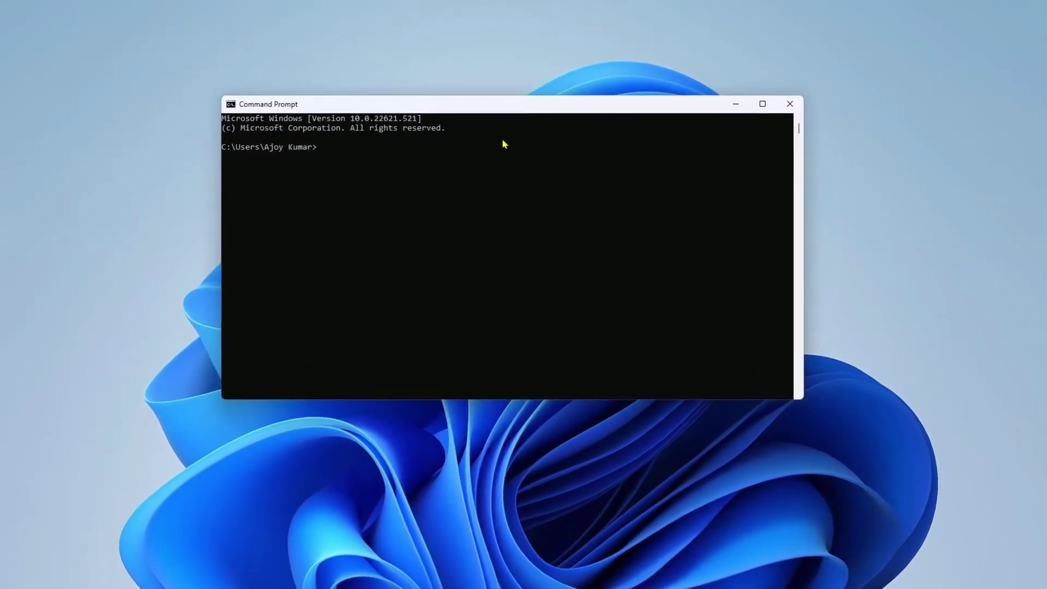
type("python")
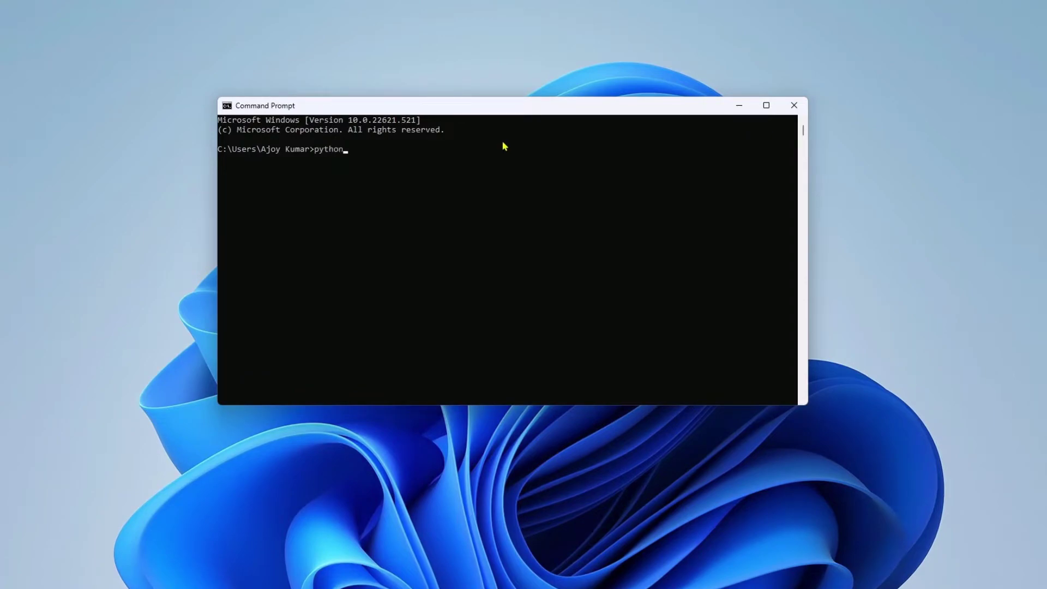
key("Return")
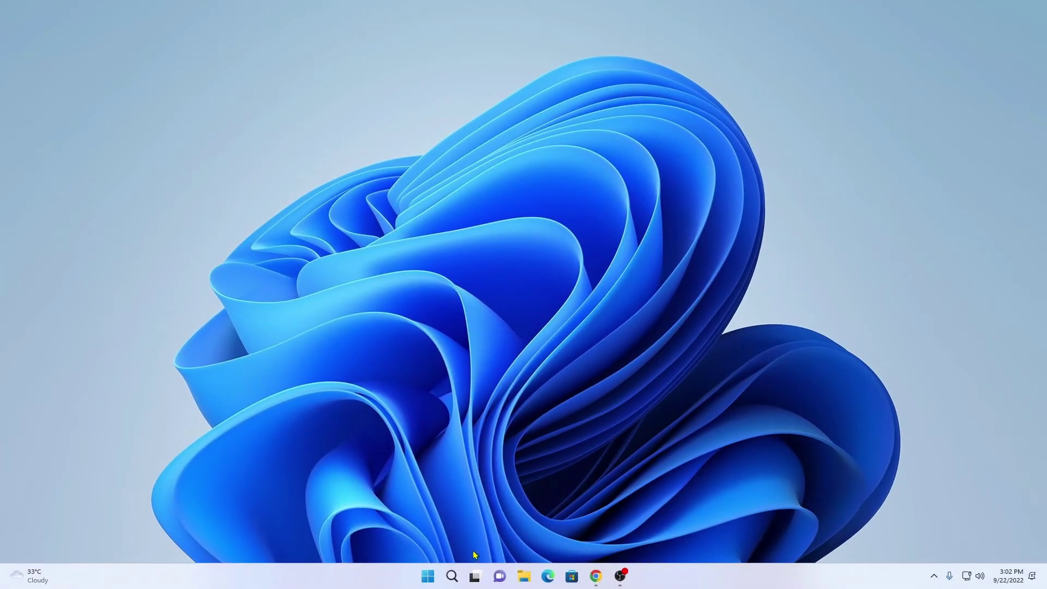
Launch Python 3.10 (64-bit) and run print("Hello World!") at the >>> prompt.
left_click(452, 576)
type("p")
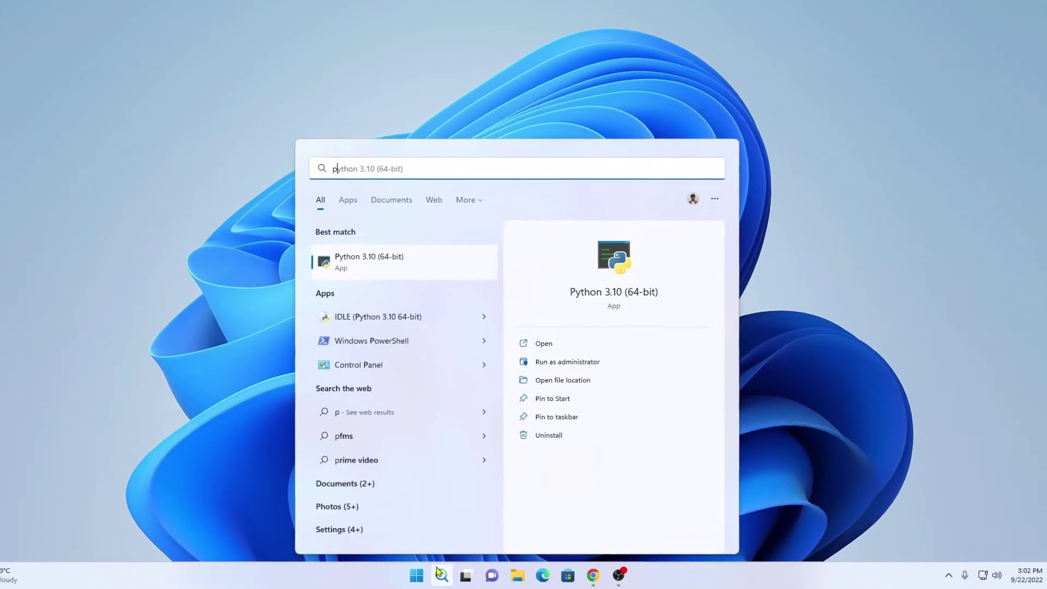
type("ython")
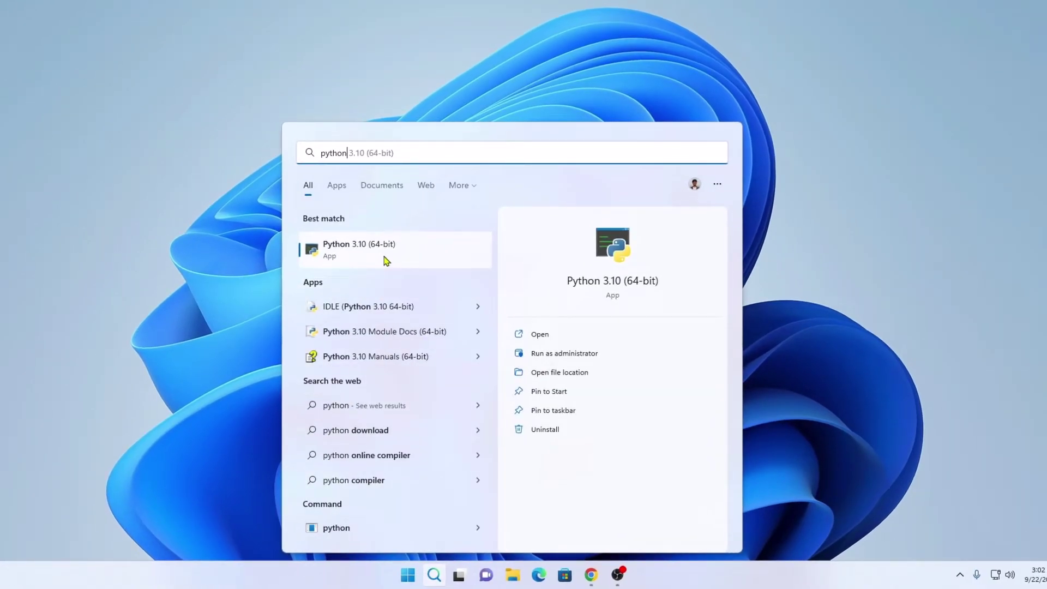
key("Return")
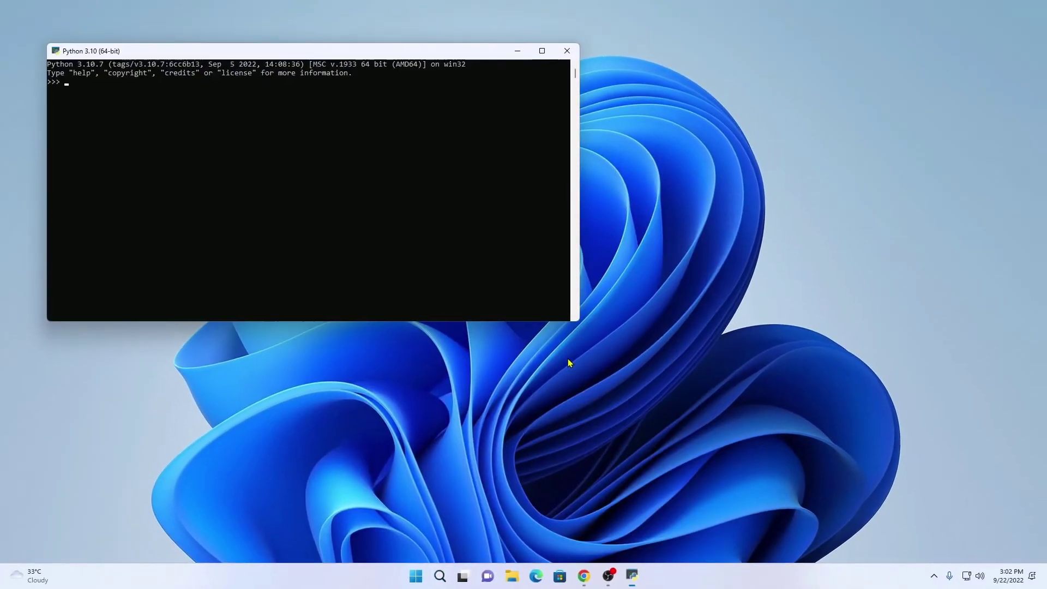
left_click_drag(322, 58, 442, 113)
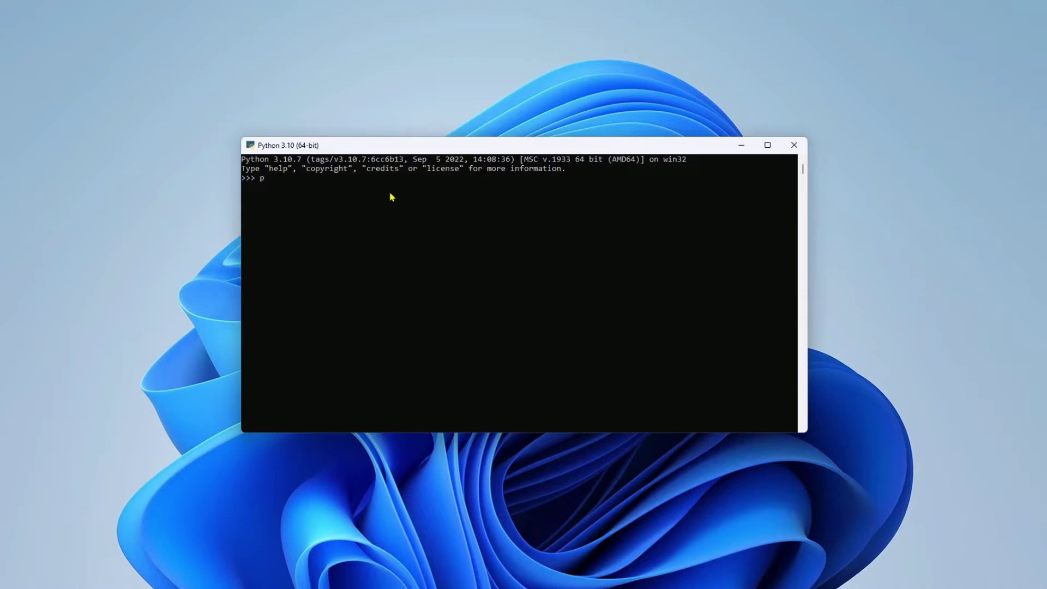
type("print ")
type("()")
type("\"\"")
key("Left")
type("Hello W")
type("orld!")
key("Return")
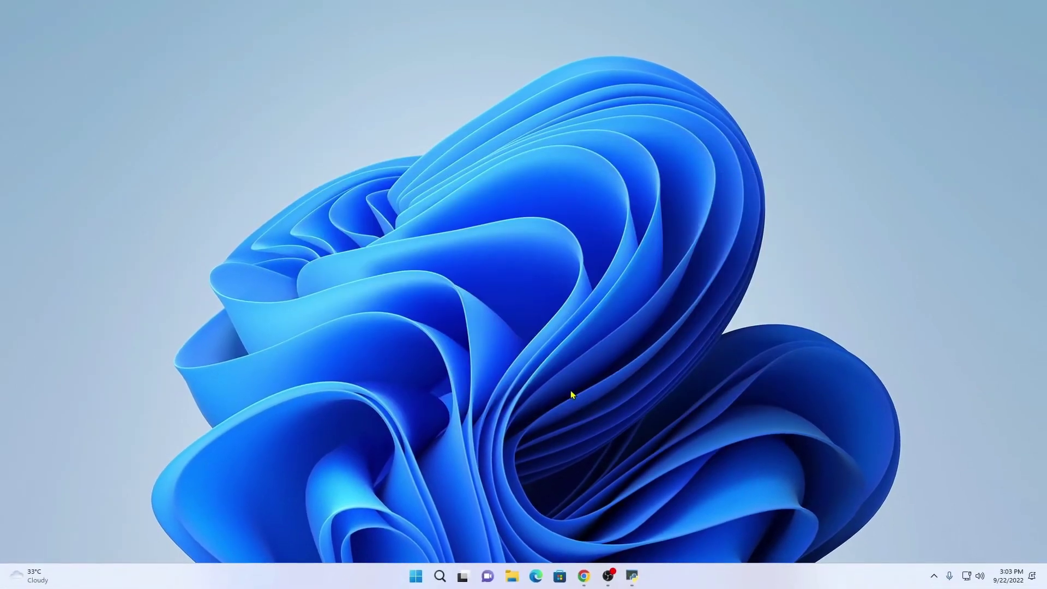
Launch IDLE, centre its window, and enter print("Welcome to thecoderworld") without running it.
left_click(440, 576)
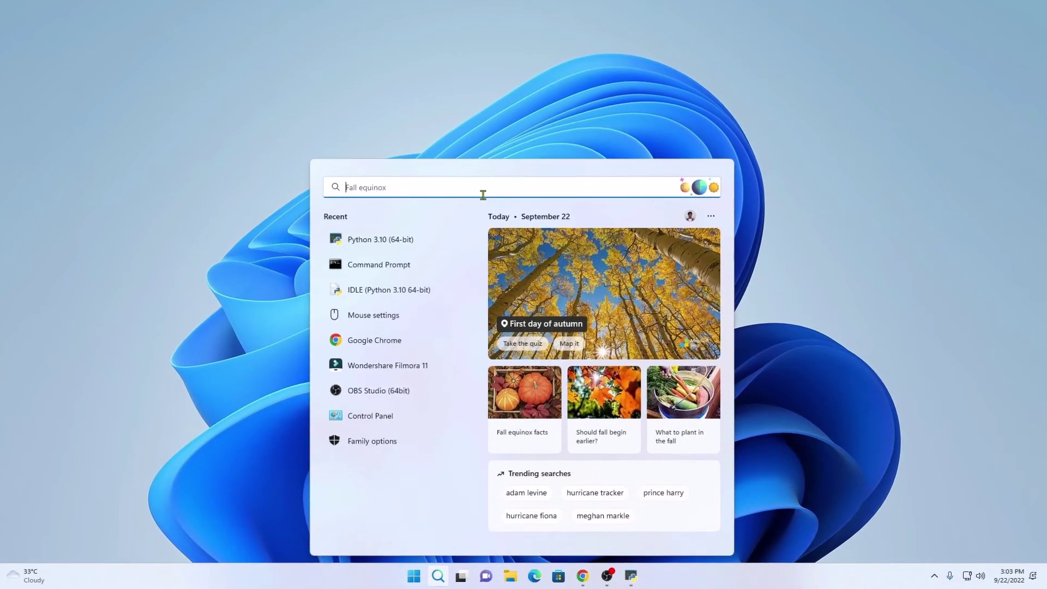
type("python")
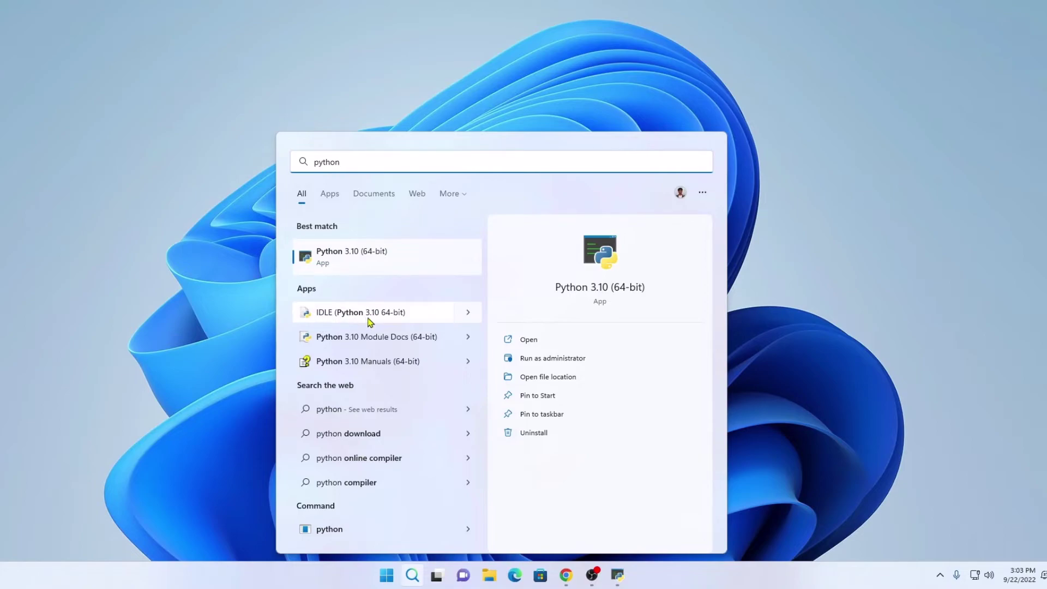
left_click(390, 319)
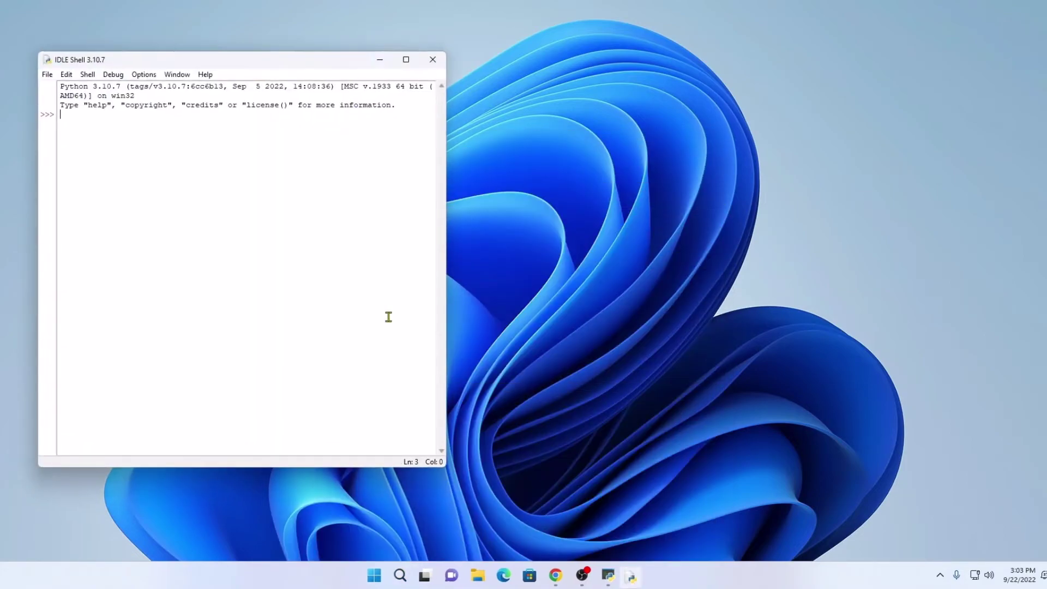
left_click_drag(255, 59, 519, 94)
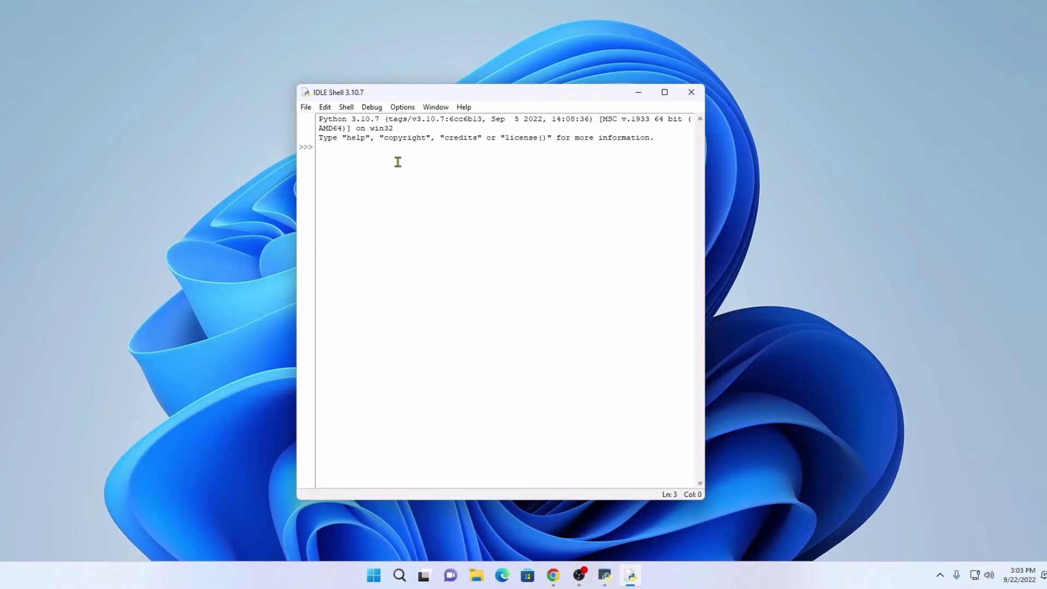
type("print (")
type(")")
key("Left")
key("Right")
type("\"\"")
type("Welcome to thecoder")
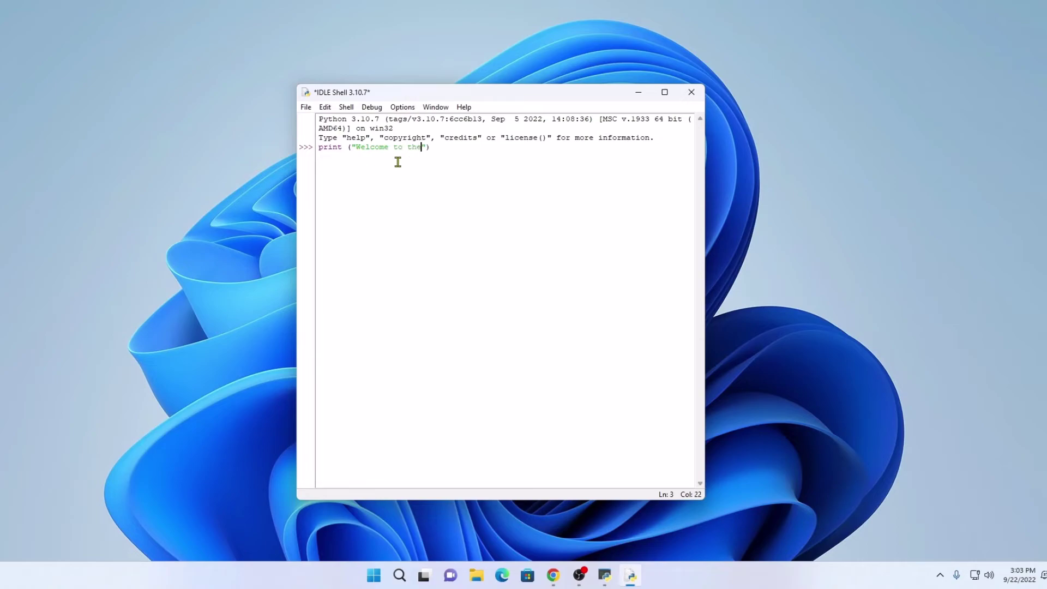
type("world")
Use File > Save As to store the shell session as test.py in Documents.
left_click(305, 107)
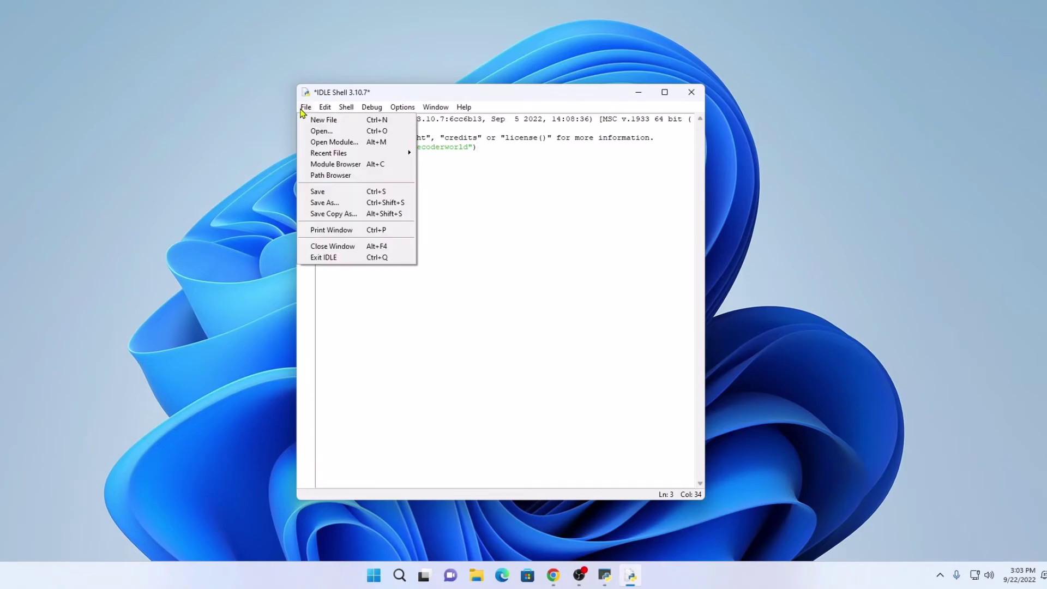
left_click(325, 202)
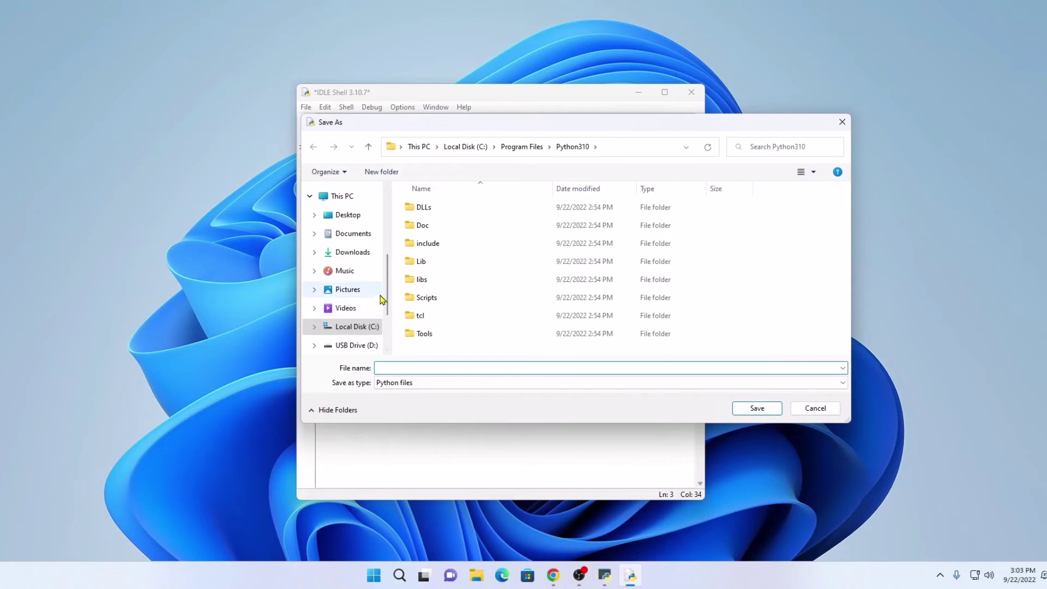
left_click(353, 234)
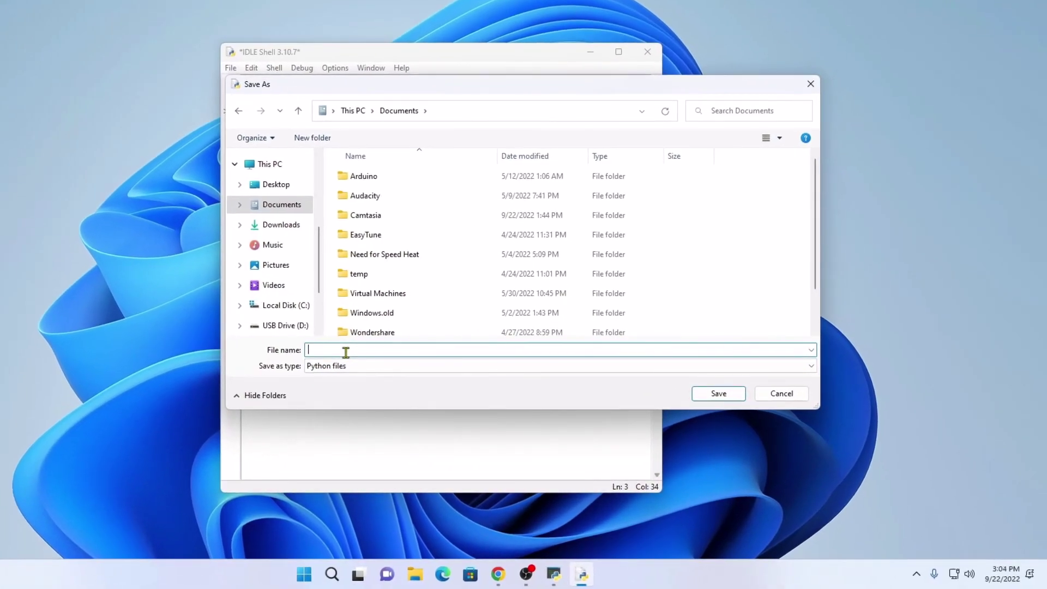
type("test")
left_click(719, 393)
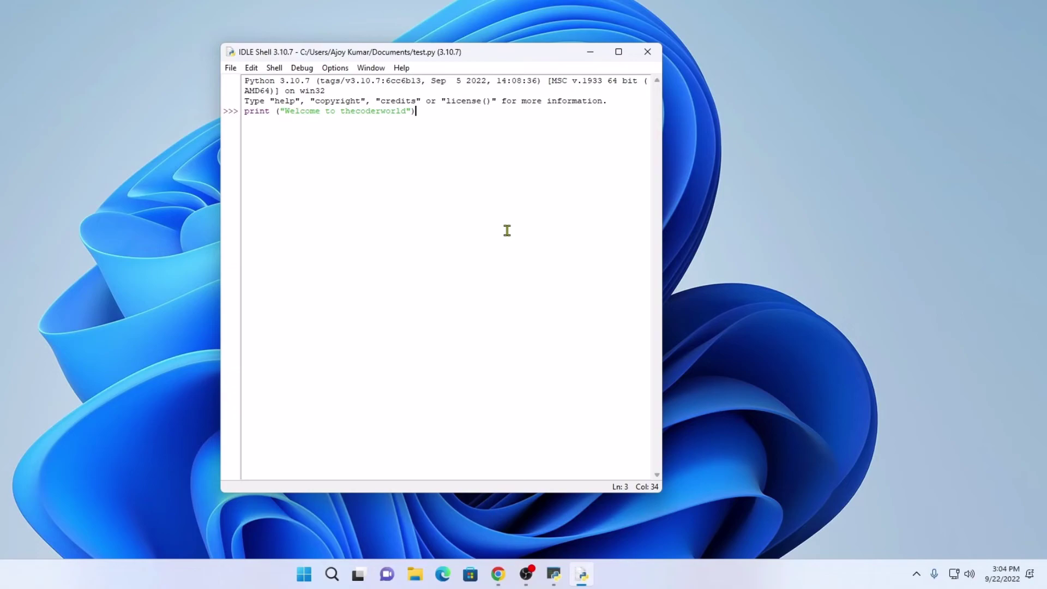
Run the print line to output Welcome to thecoderworld, then minimize IDLE.
key("Return")
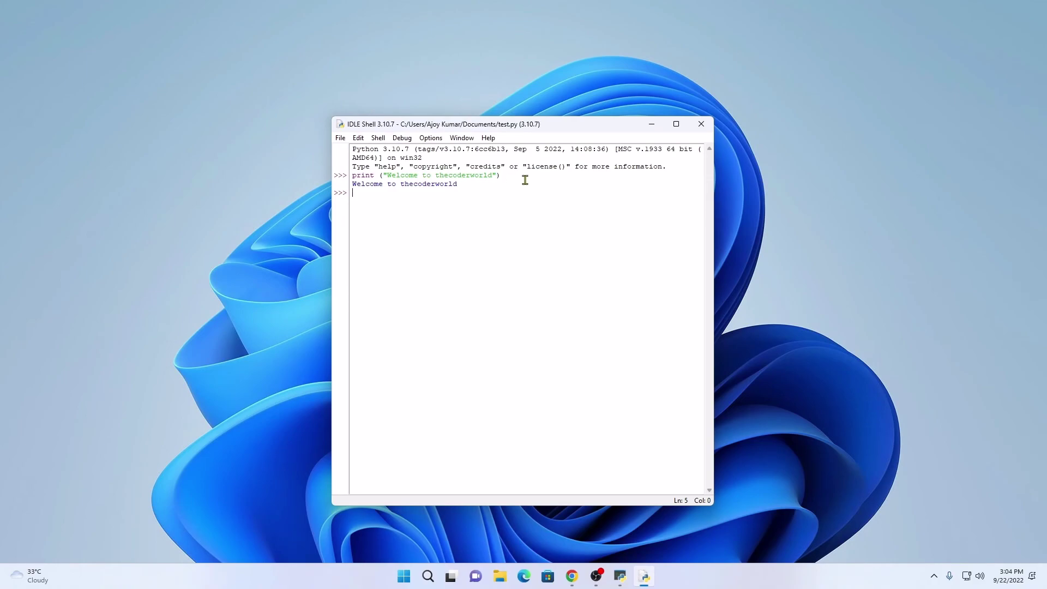
left_click(653, 125)
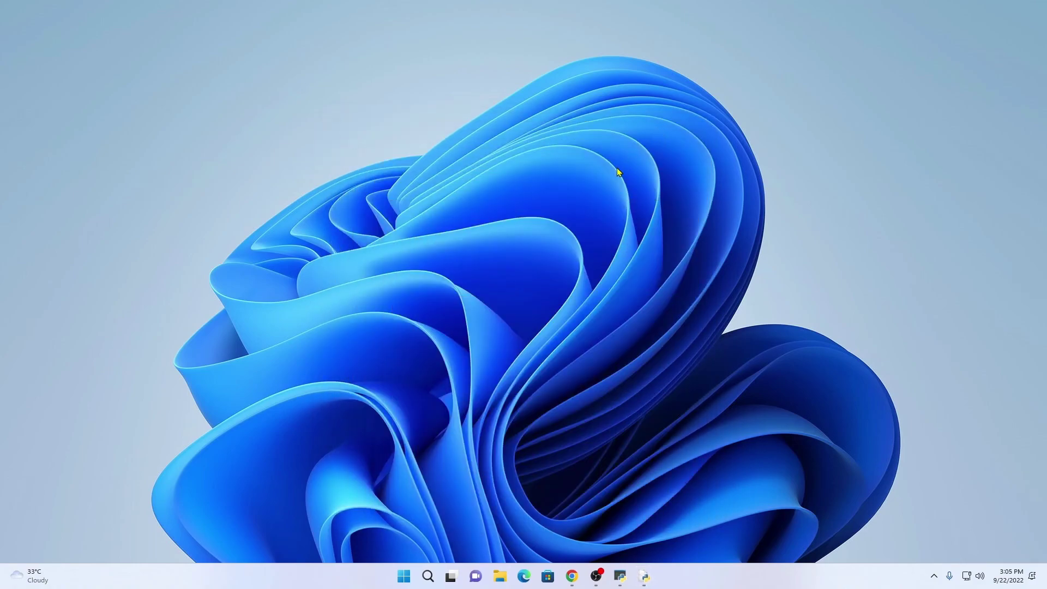